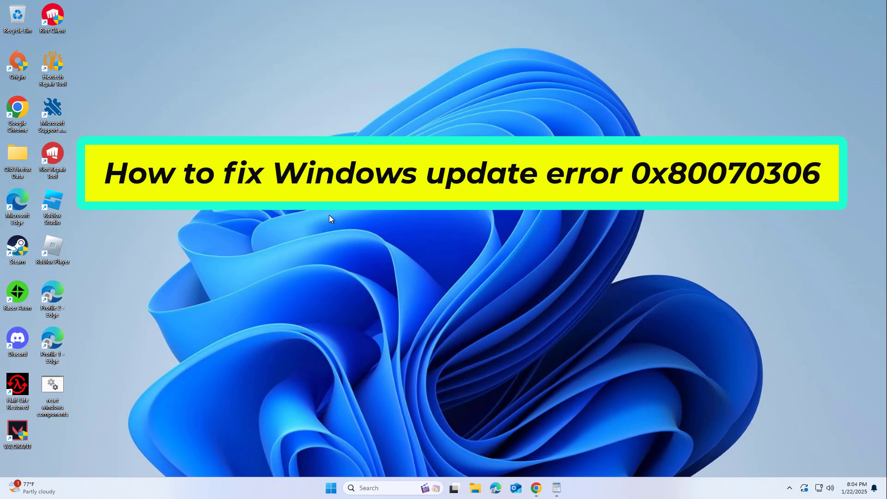
Step: Run the Windows Update troubleshooter found via 'fix windows', confirm its fixes, and close it
left_click(380, 486)
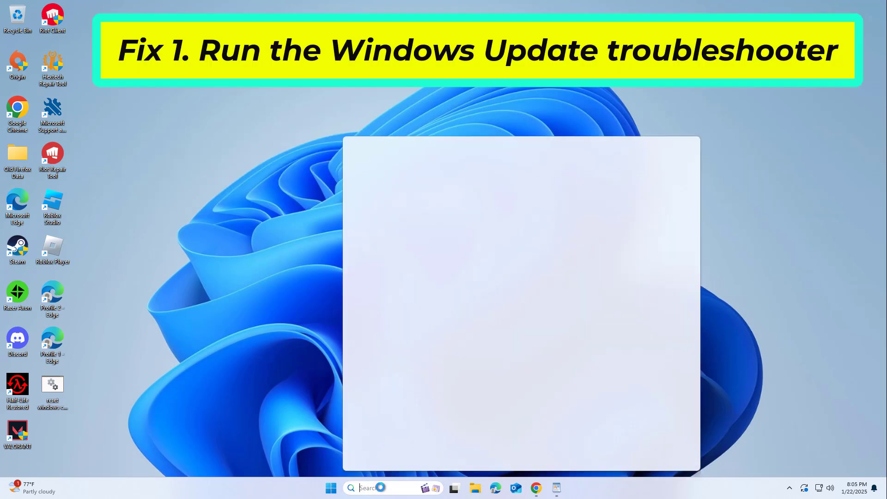
type("fix ")
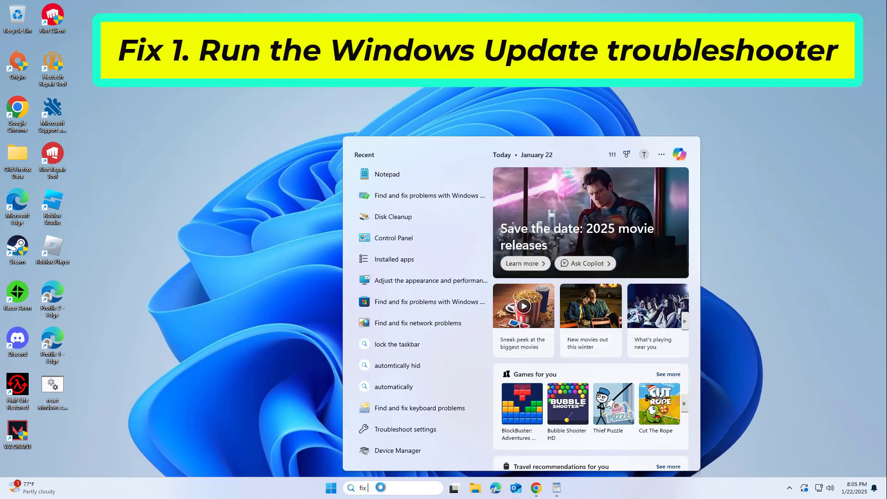
type("wind")
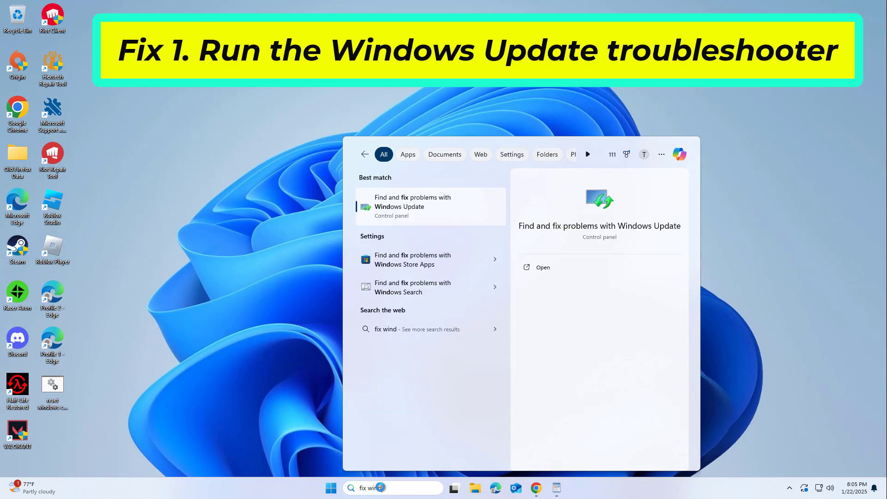
type("ows")
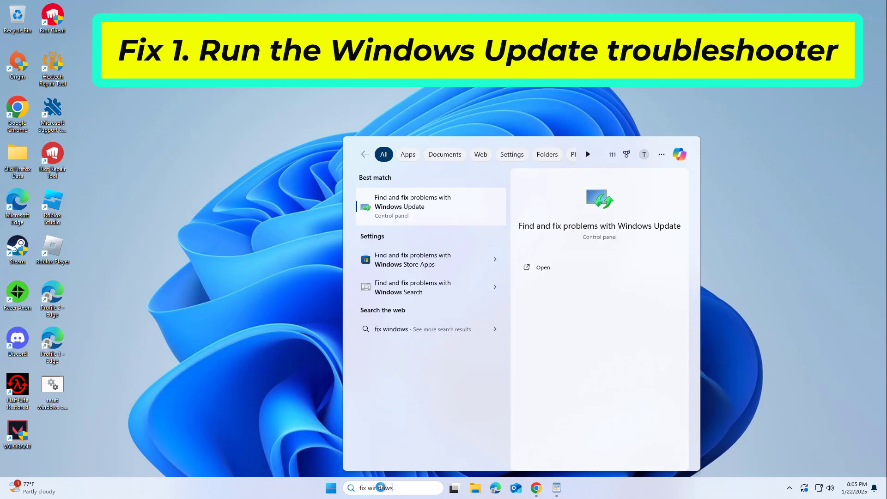
left_click(417, 202)
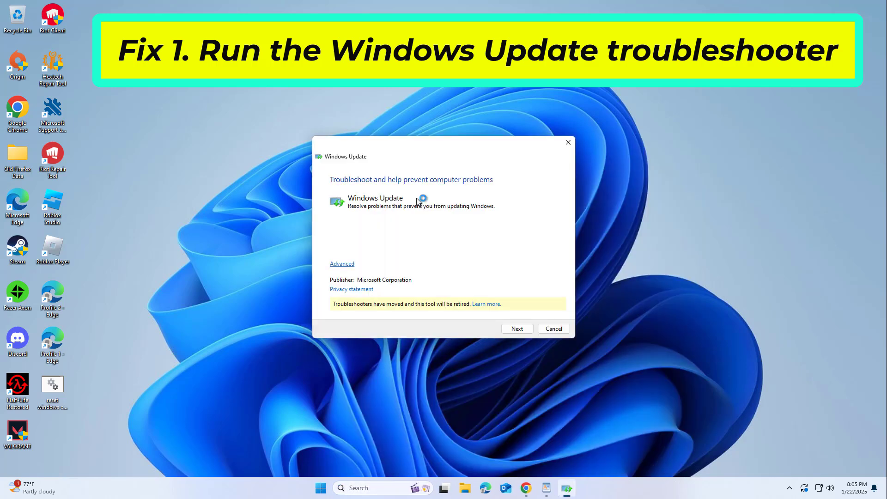
left_click(513, 330)
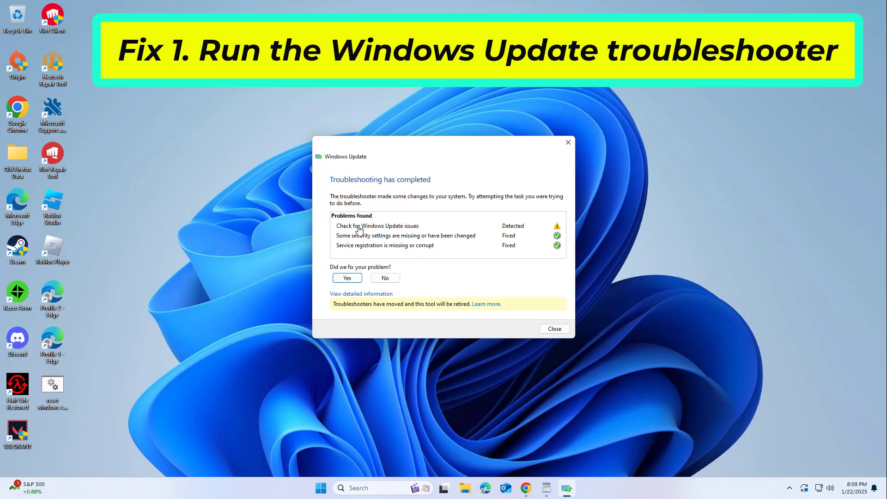
left_click(348, 278)
left_click(369, 279)
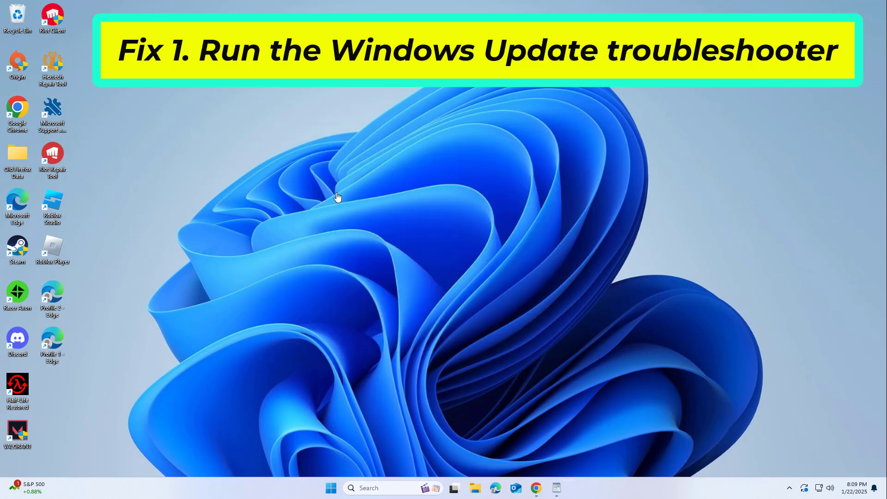
Step: Launch Notepad from search, dismissing the missing-file warning
left_click(372, 489)
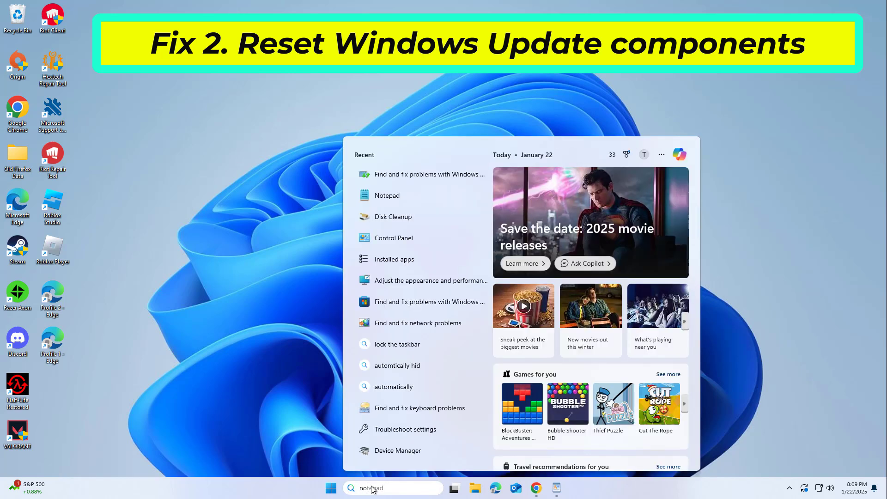
type("notepad")
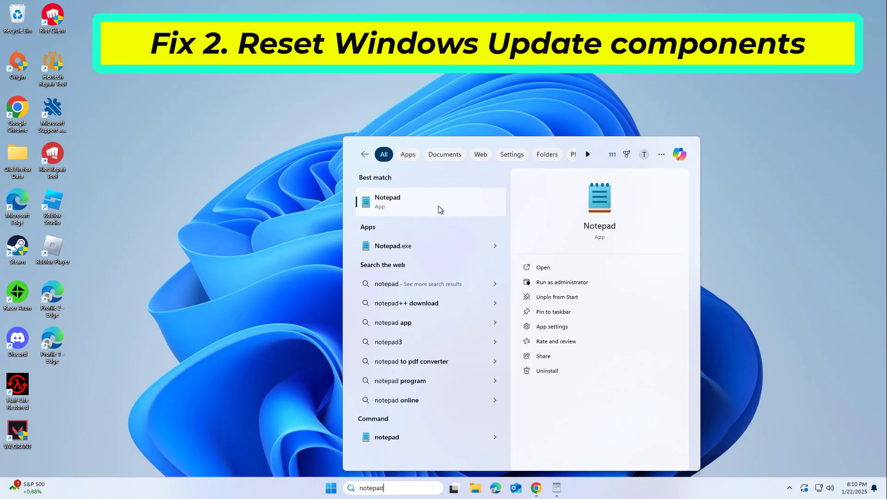
left_click(418, 201)
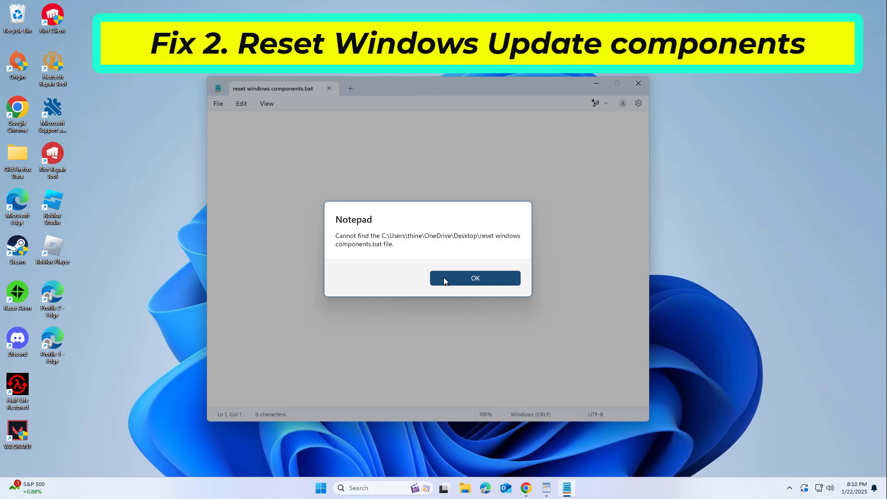
key("Return")
Step: Paste the 53-line update component reset script, starting with net stop bits, into the blank document
right_click(282, 180)
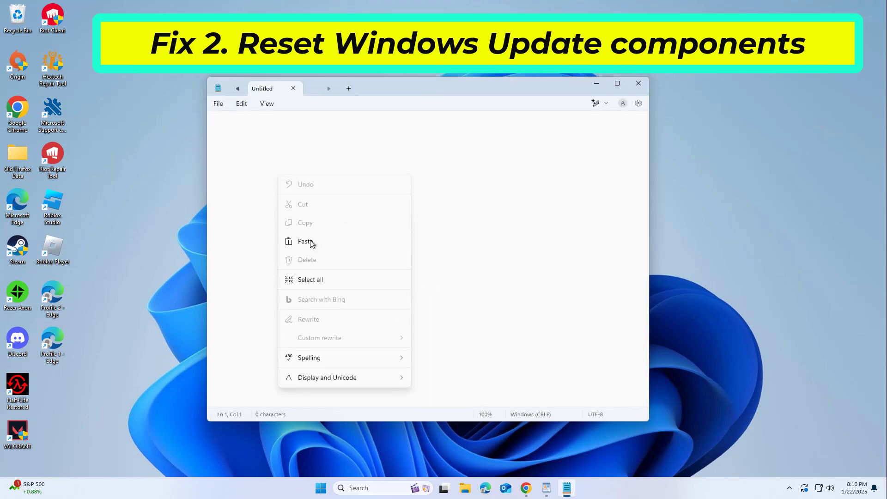
left_click(307, 240)
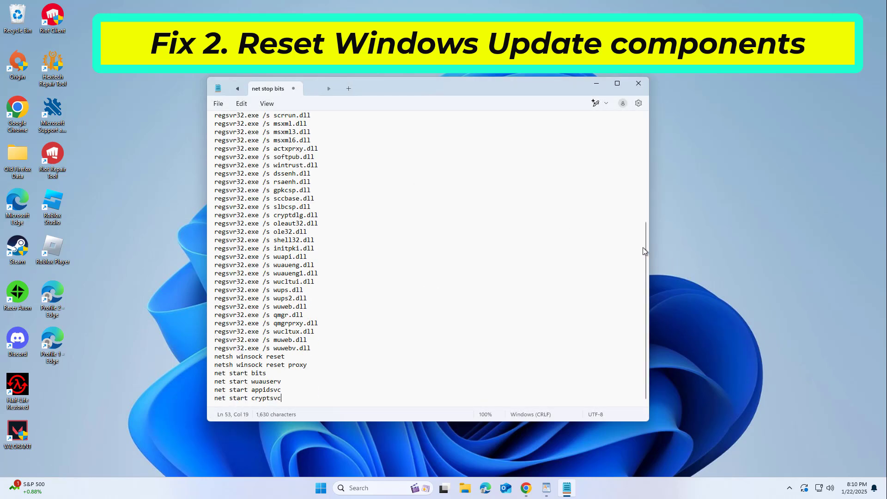
left_click_drag(644, 245, 648, 129)
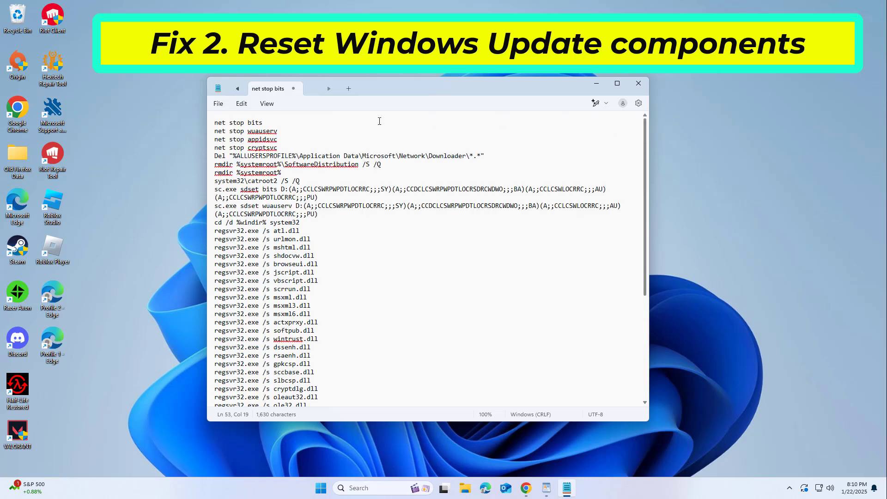
left_click(218, 104)
Step: Save the script as 'reset windows components.bat' with file type All files
left_click(262, 183)
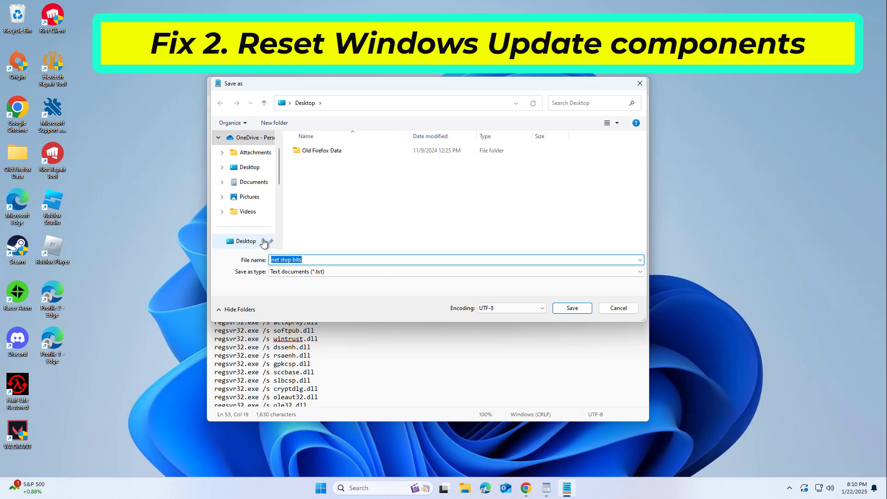
scroll(263, 243, "down", 1)
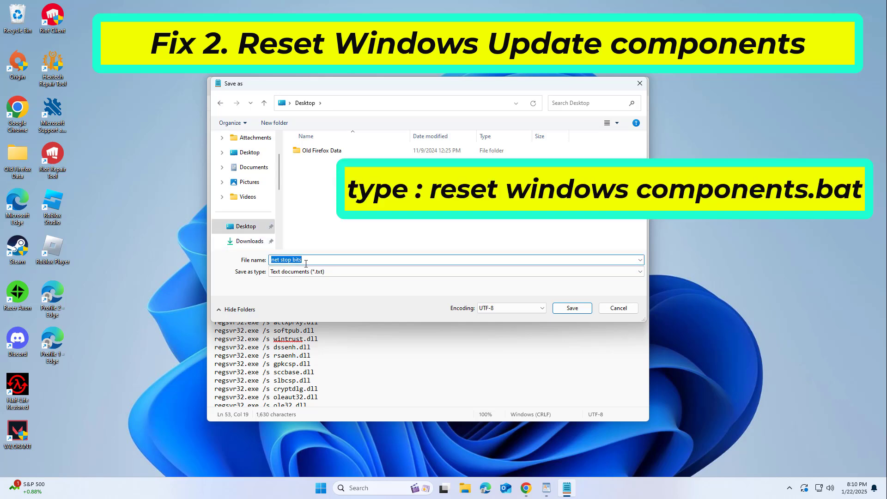
type("reset windows components.bat")
left_click(354, 271)
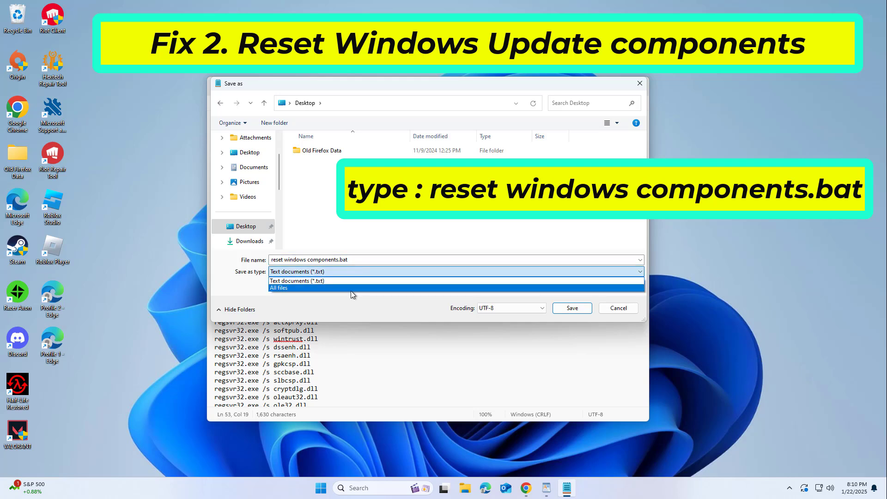
left_click(351, 289)
left_click(568, 306)
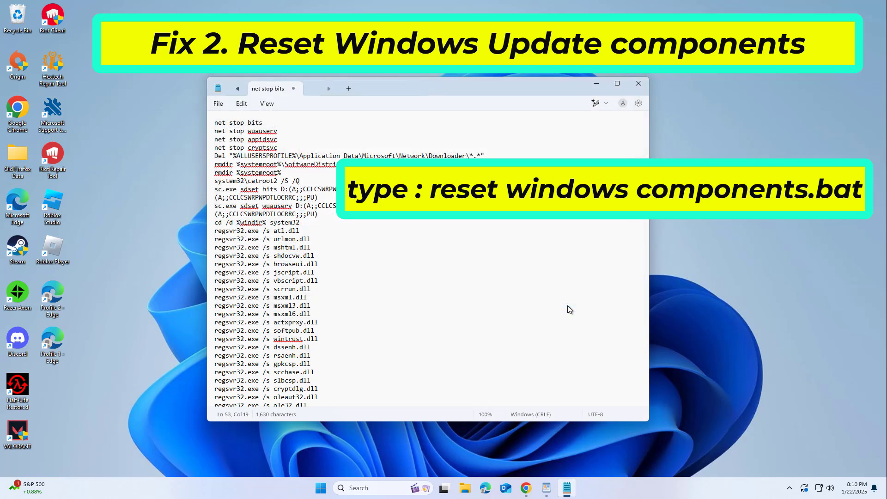
Step: Refresh the desktop so the new batch file appears
left_click(116, 300)
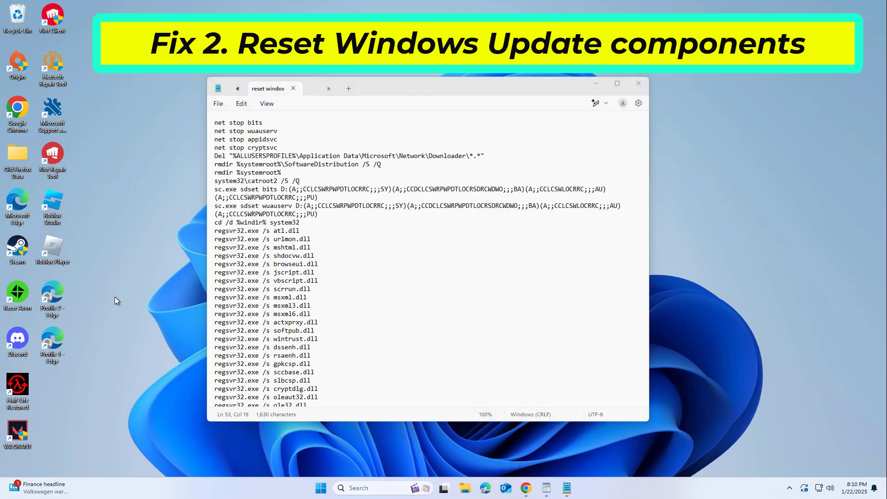
right_click(115, 297)
left_click(145, 202)
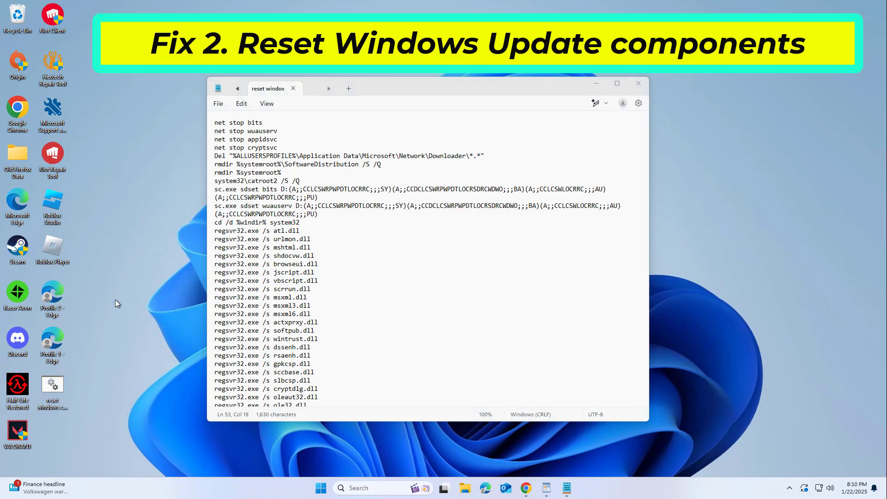
Step: Run reset windows components.bat as administrator, approving UAC and confirming the downloader file deletion
right_click(65, 383)
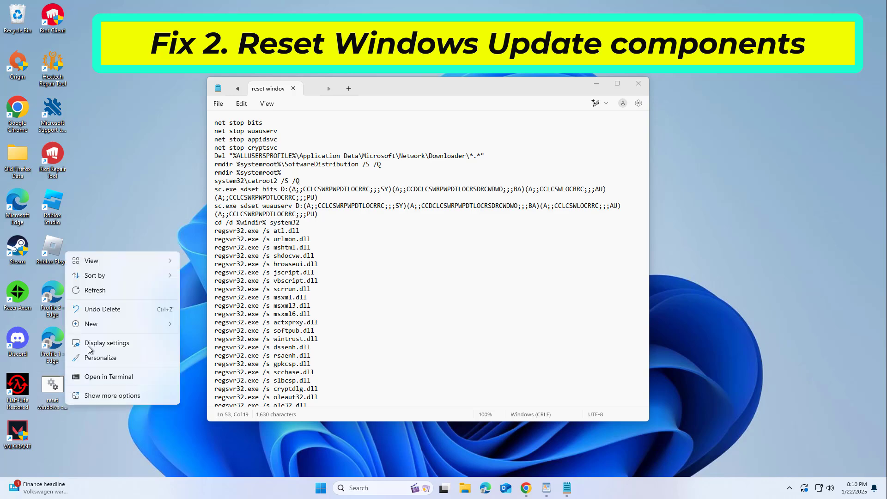
left_click(61, 389)
right_click(61, 389)
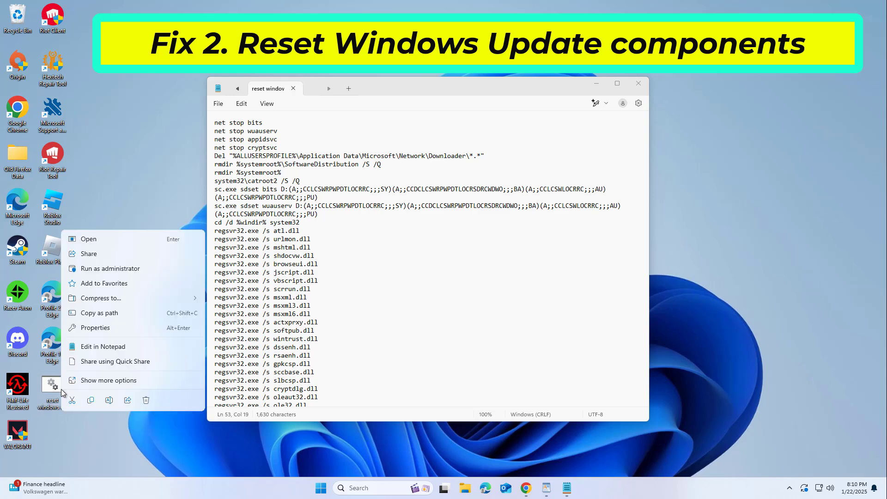
left_click(106, 269)
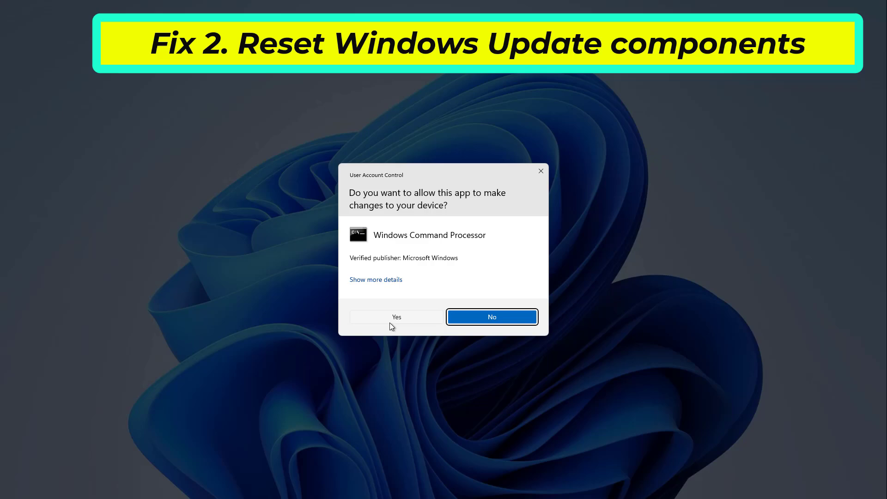
left_click(403, 312)
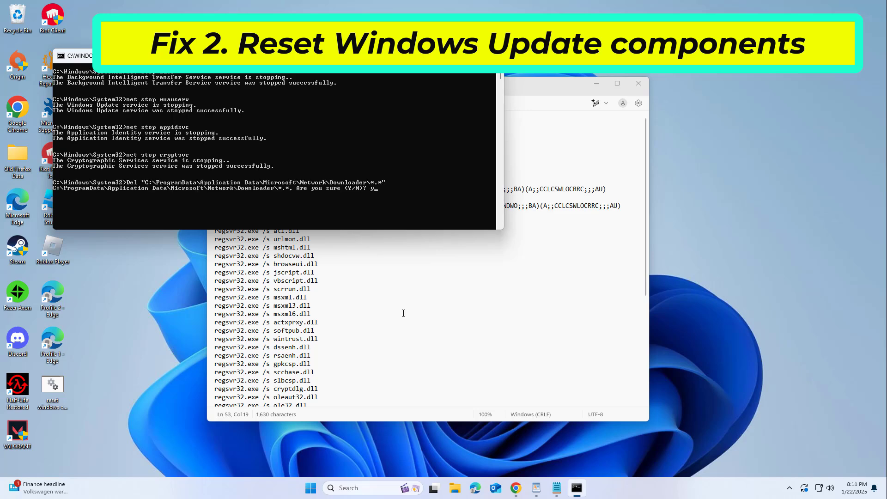
key("Return")
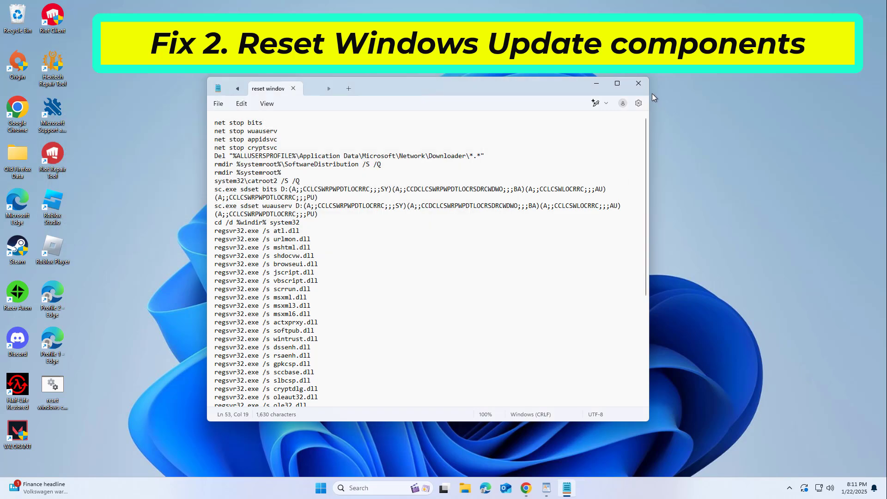
Step: Close Notepad and launch Google Chrome from the desktop
left_click(644, 82)
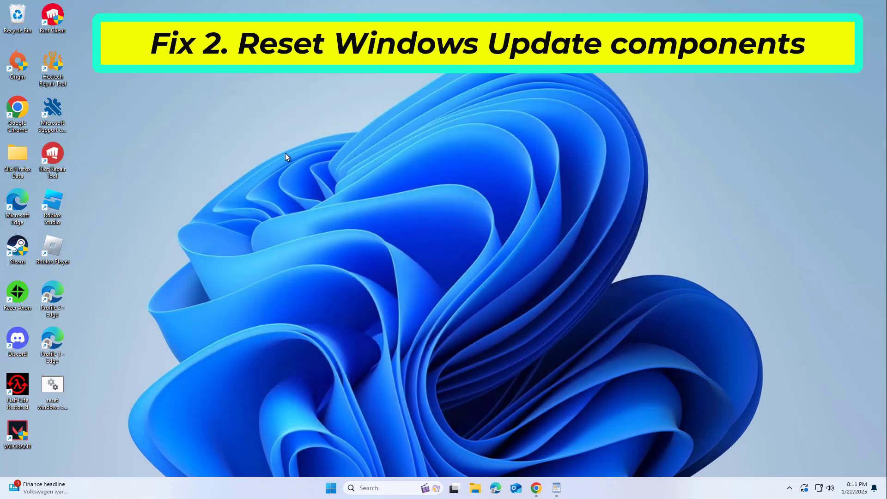
left_click(277, 147)
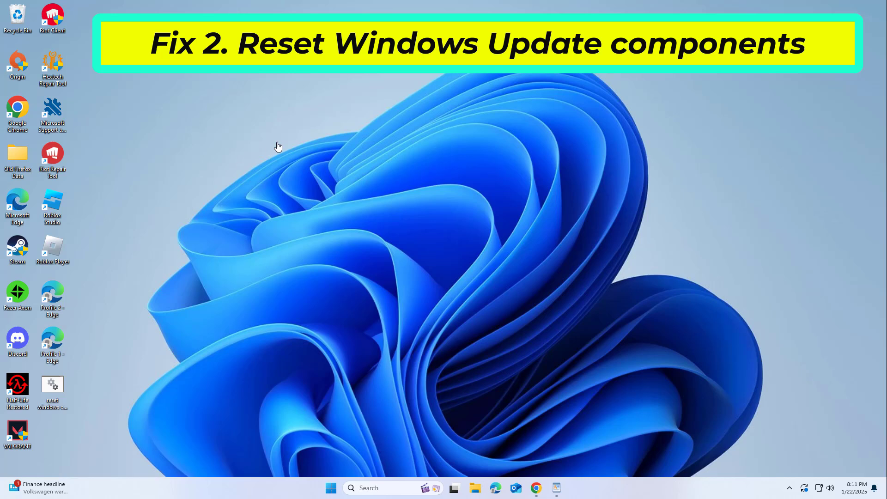
double_click(24, 124)
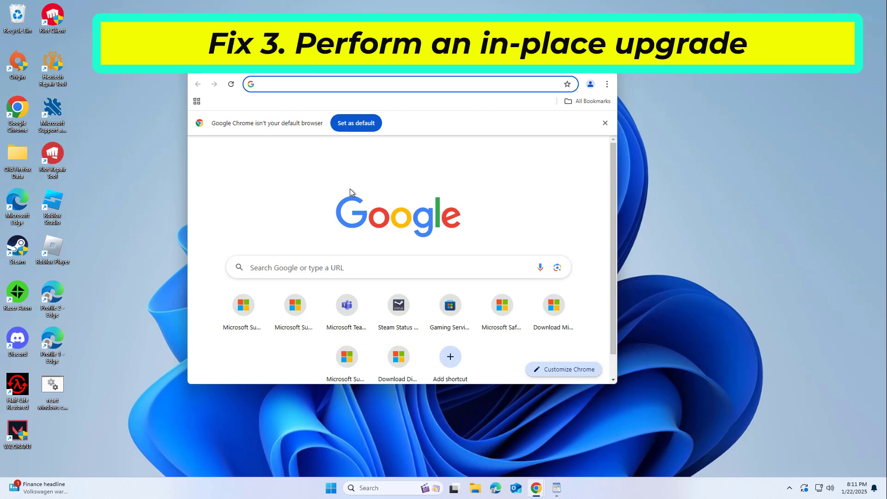
Step: Search 'media creation tool windows 11' and download the tool from Microsoft's Download Windows 11 page
type("media")
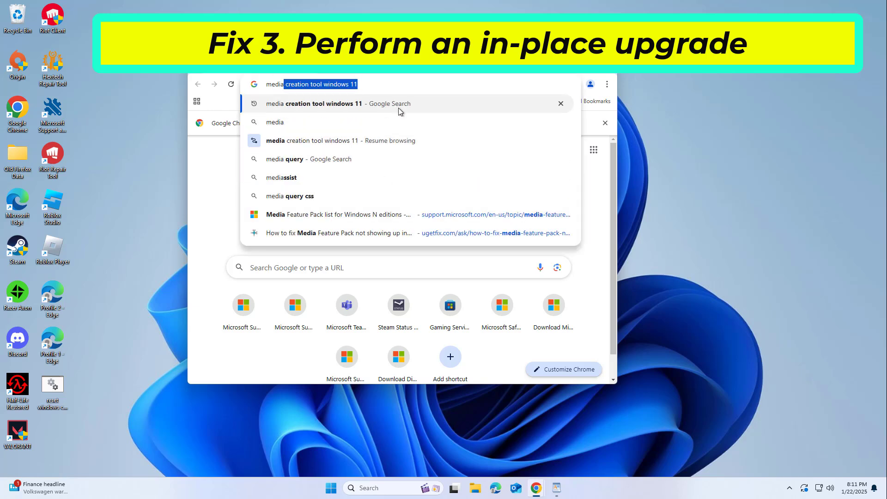
left_click(389, 82)
key("Return")
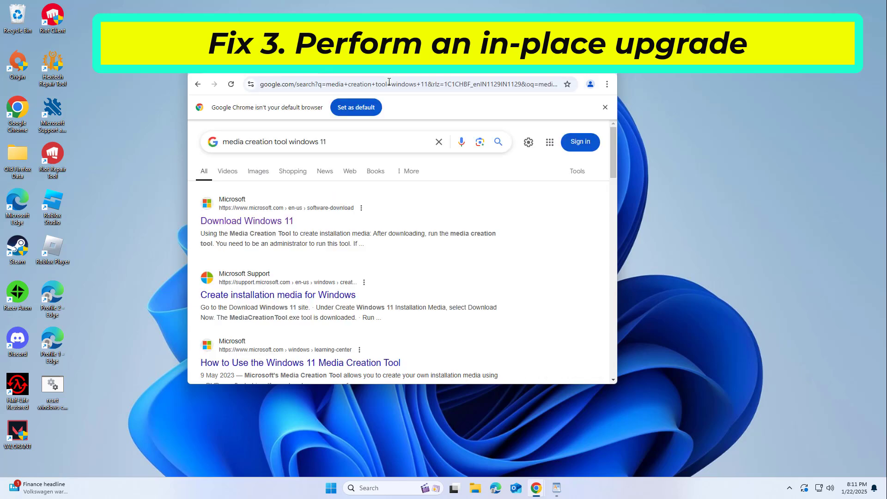
left_click(253, 224)
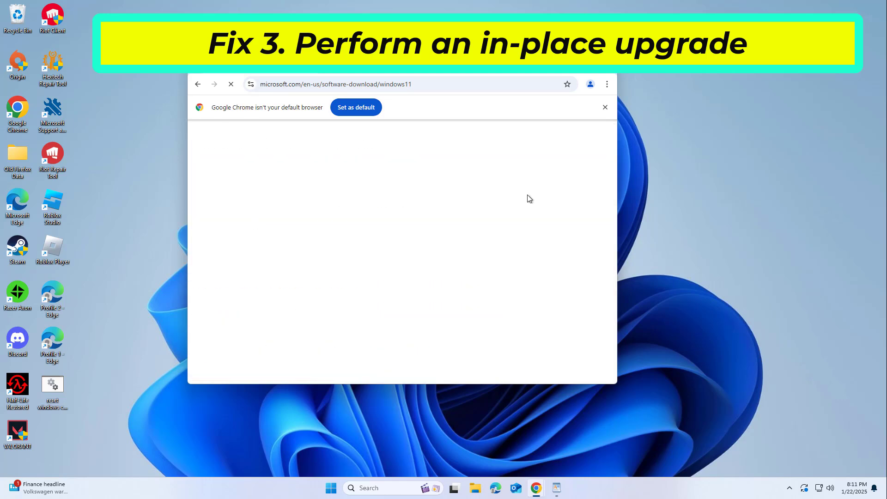
scroll(613, 203, "down", 2)
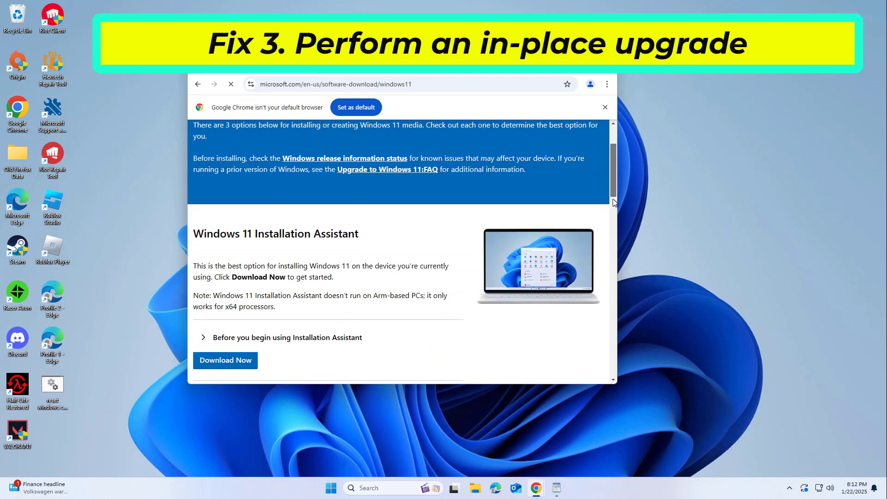
scroll(612, 217, "down", 5)
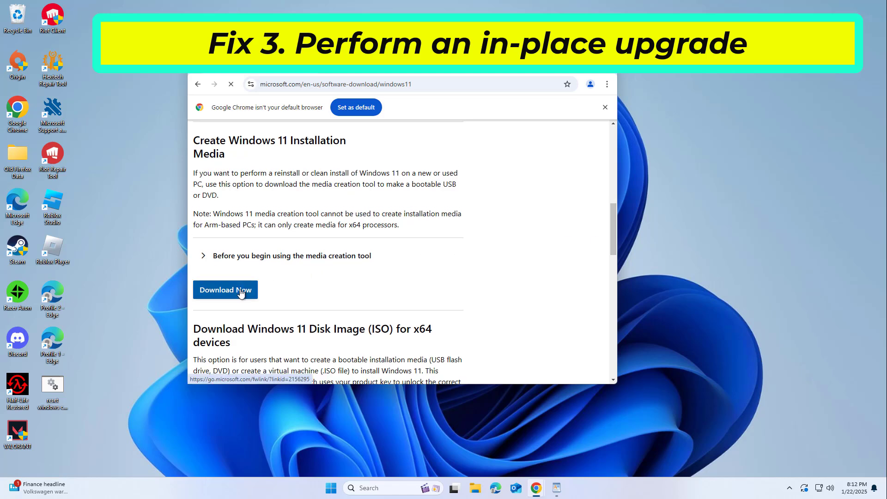
left_click(240, 291)
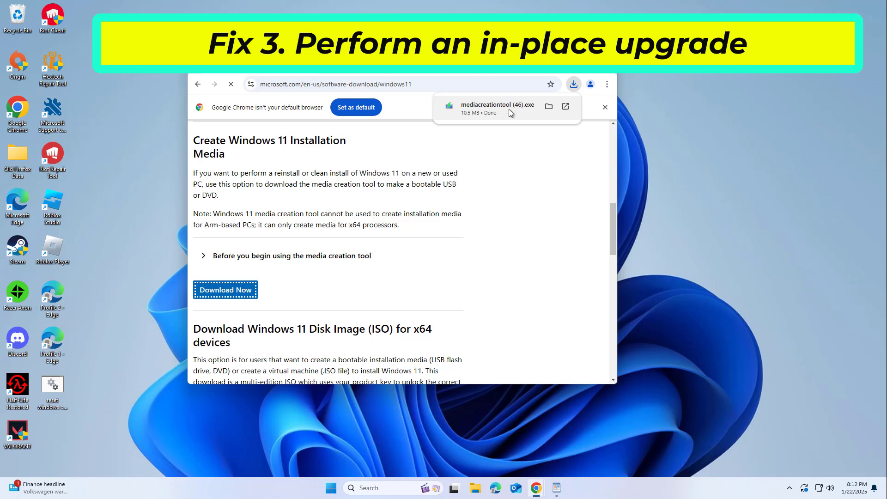
Step: Run mediacreationtool (46).exe, approve UAC, and accept the Windows 11 license terms
left_click(564, 63)
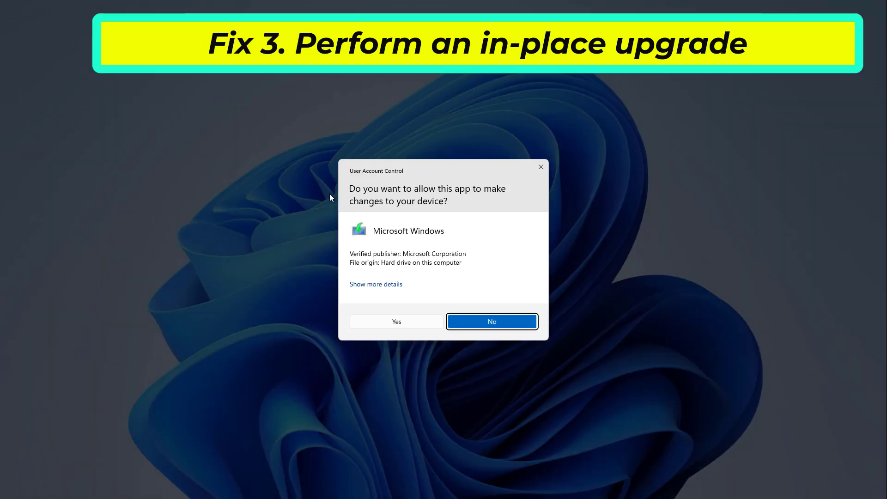
left_click(423, 321)
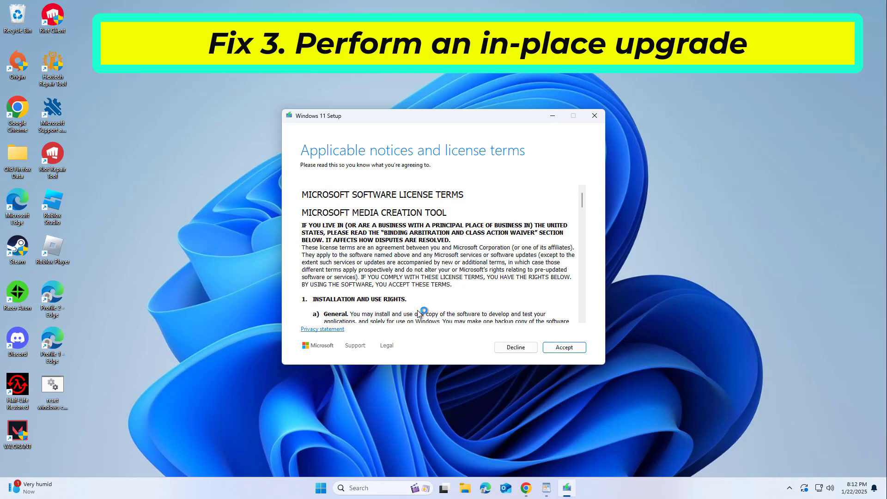
left_click(555, 350)
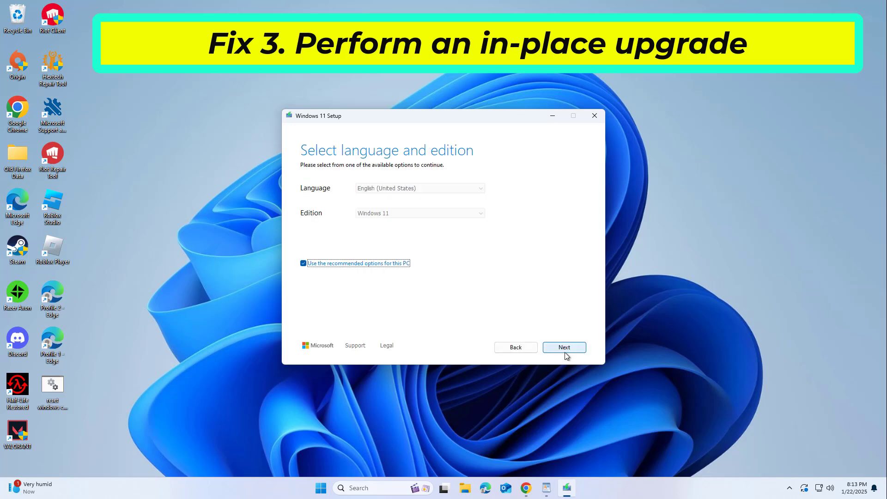
Step: Keep the recommended English (United States) Windows 11 edition and save the ISO file to the Desktop
left_click(567, 352)
left_click(303, 213)
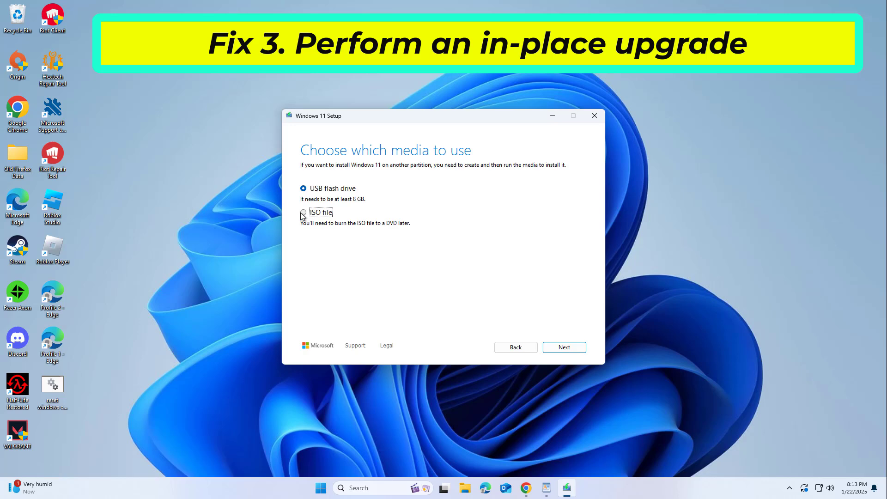
left_click(564, 348)
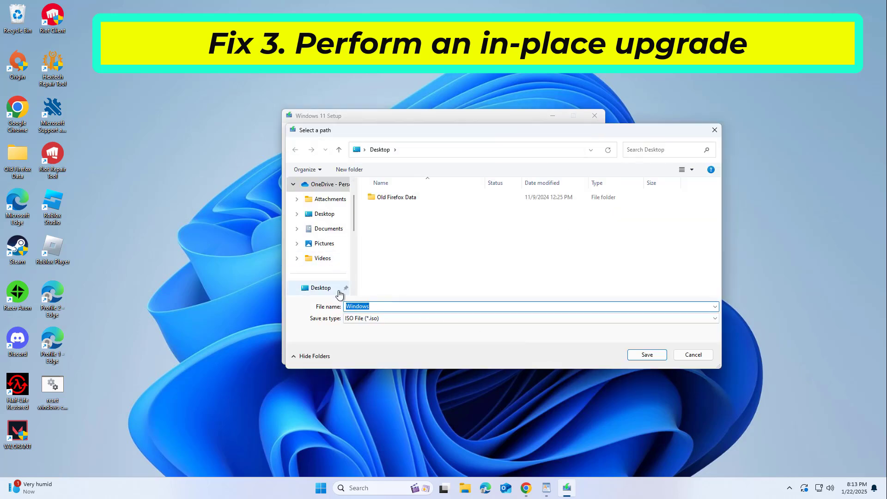
left_click(339, 288)
left_click(646, 354)
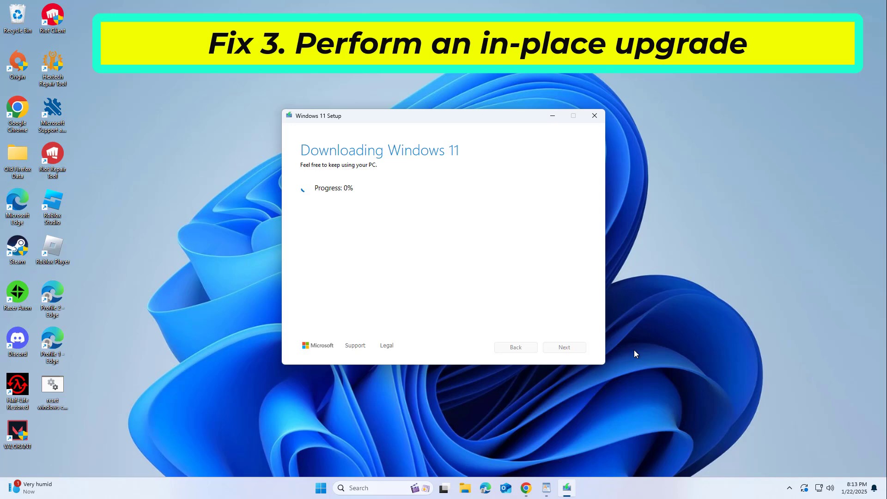
left_click(224, 134)
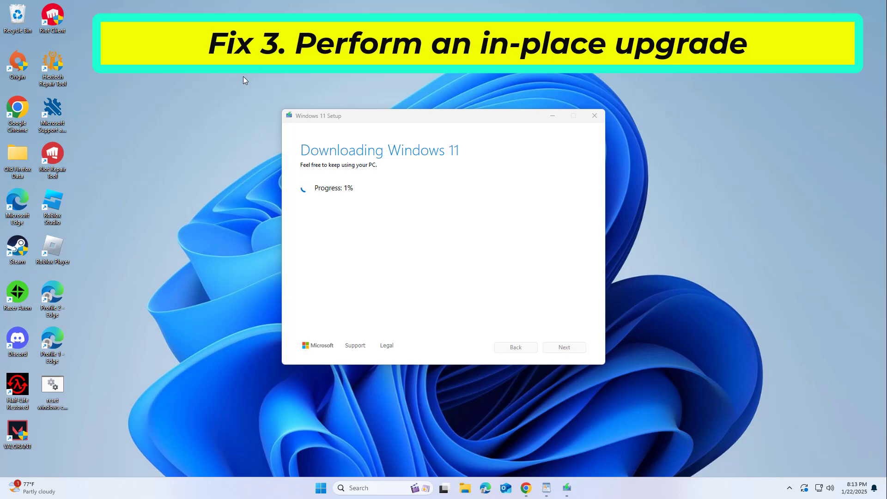
Step: Search 'settings' from the taskbar and launch the Settings best match
left_click(369, 488)
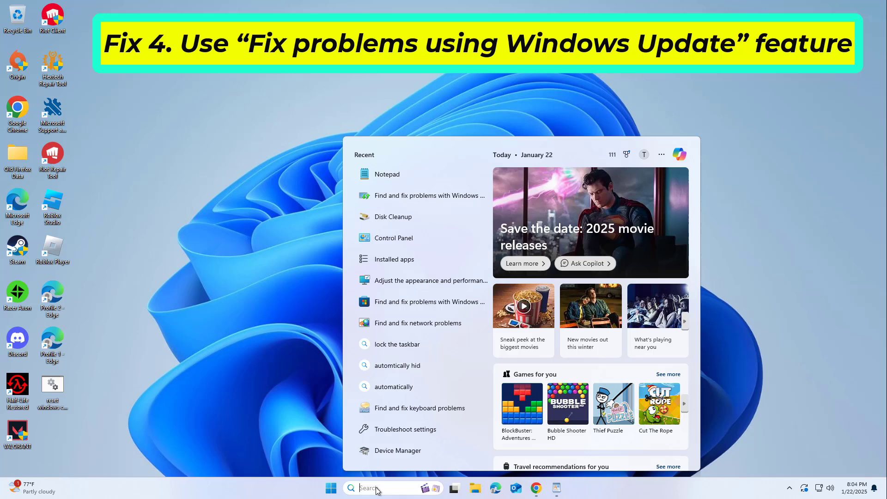
type("sett")
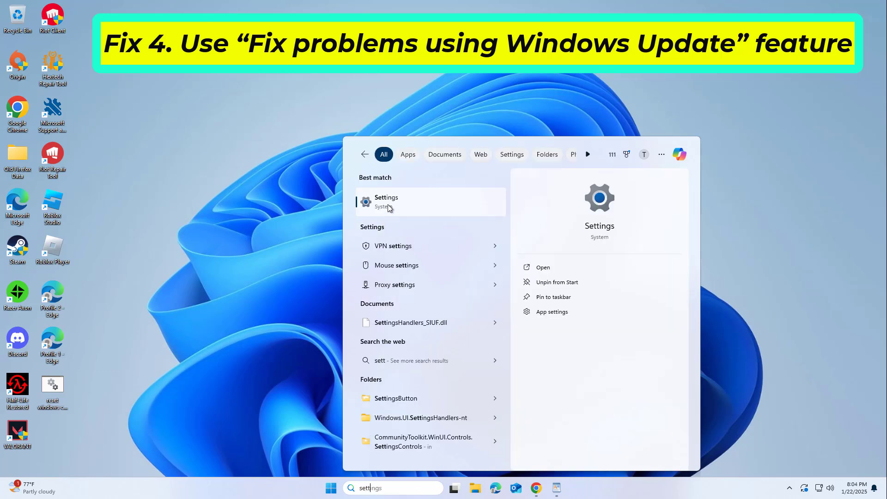
type("ings")
left_click(391, 202)
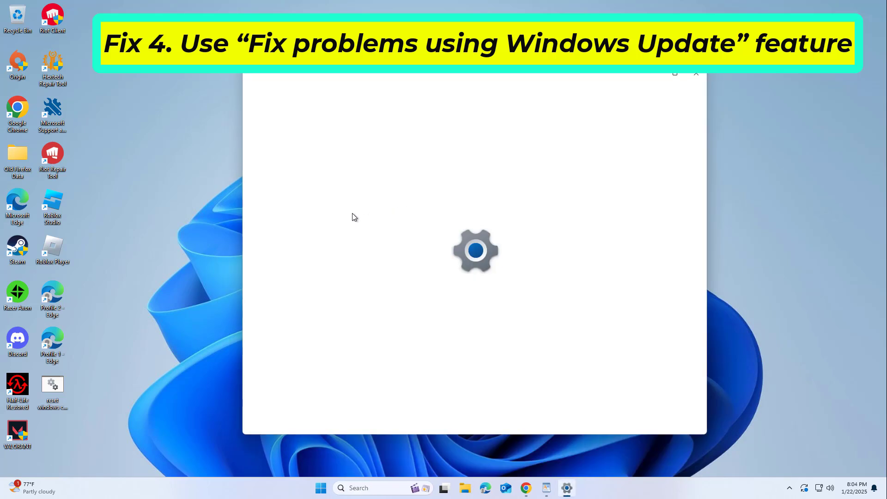